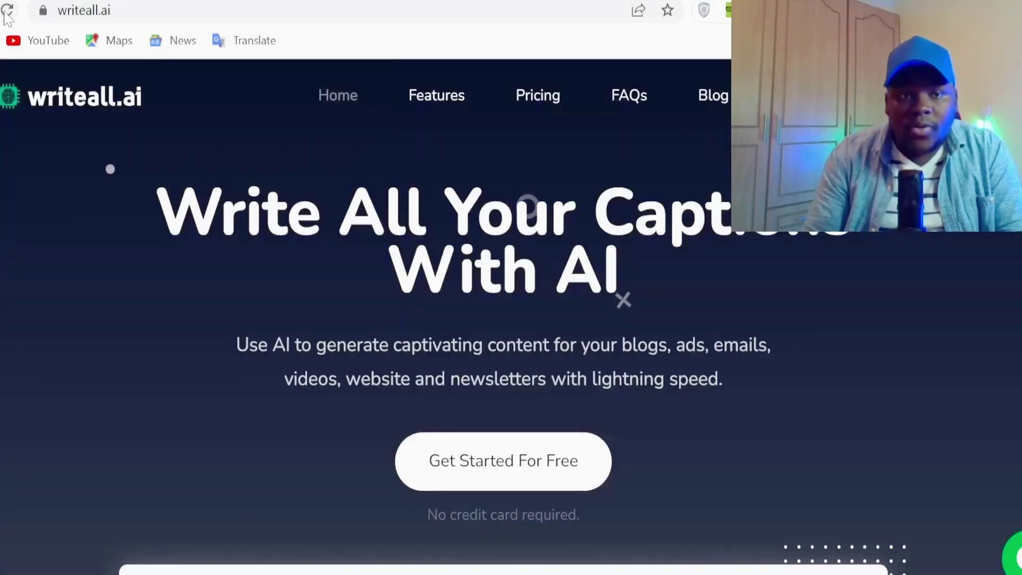
Step: Look over the writeall.ai home page down to the How Does It Work section
click(6, 11)
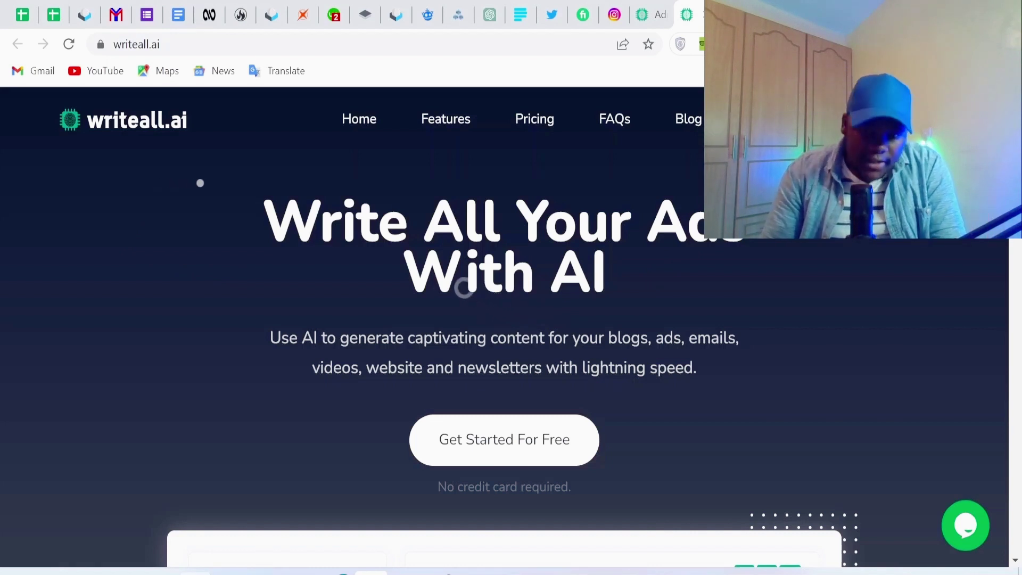
scroll(302, 266, down, 2)
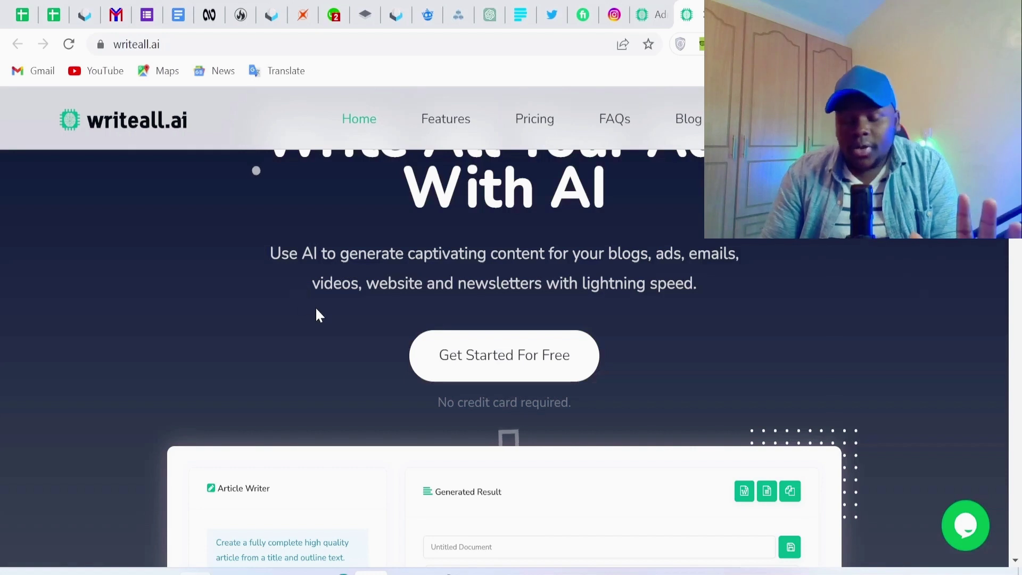
scroll(462, 291, down, 10)
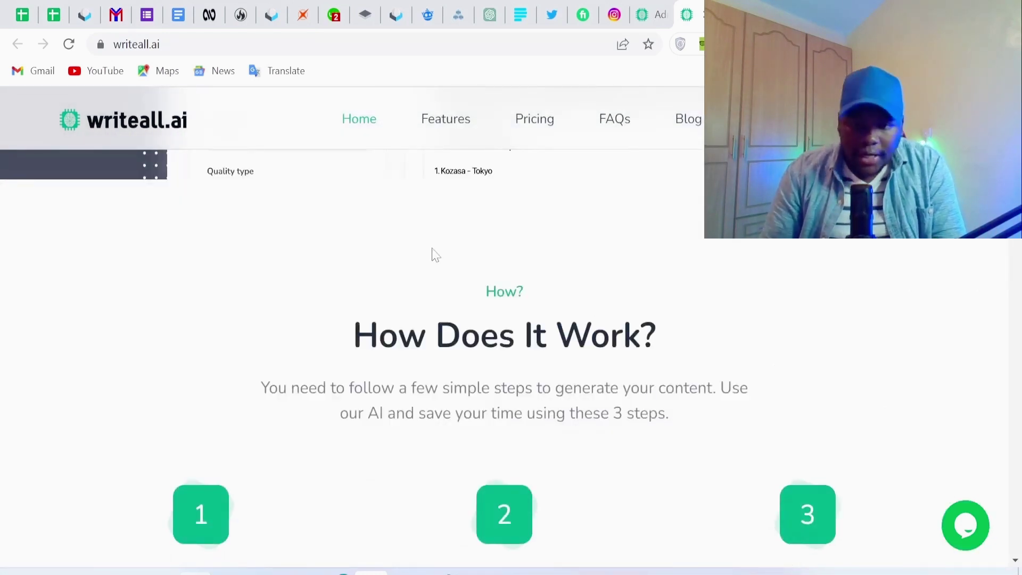
scroll(432, 261, down, 3)
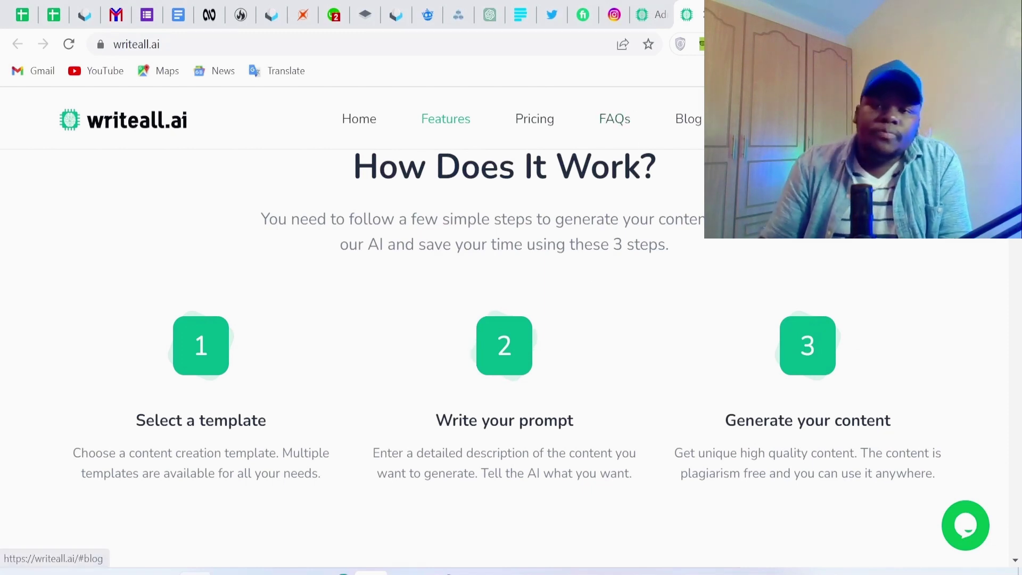
Step: Go to the account dashboard and open the Blog Ideas template from the template collection
click(851, 119)
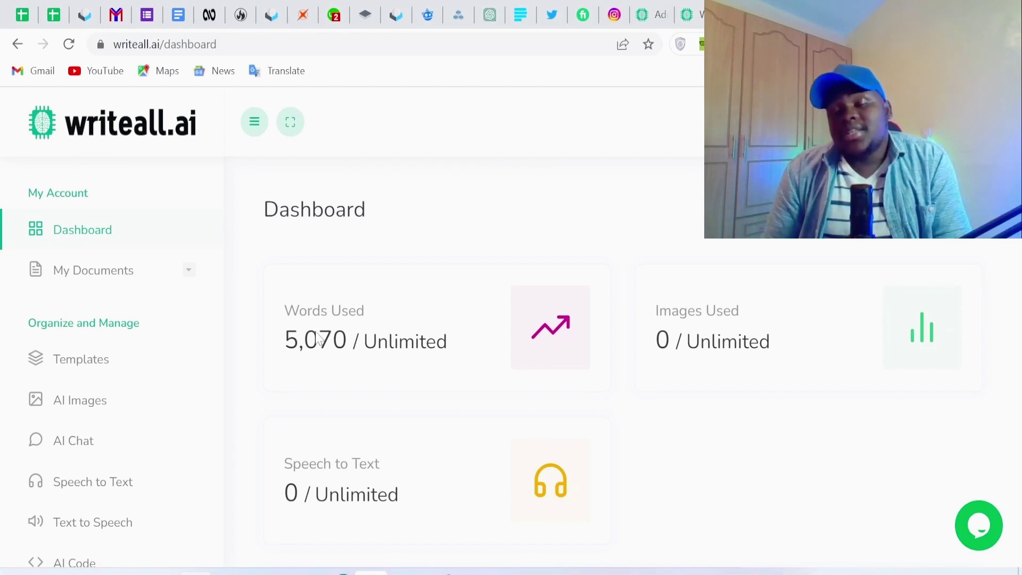
click(114, 368)
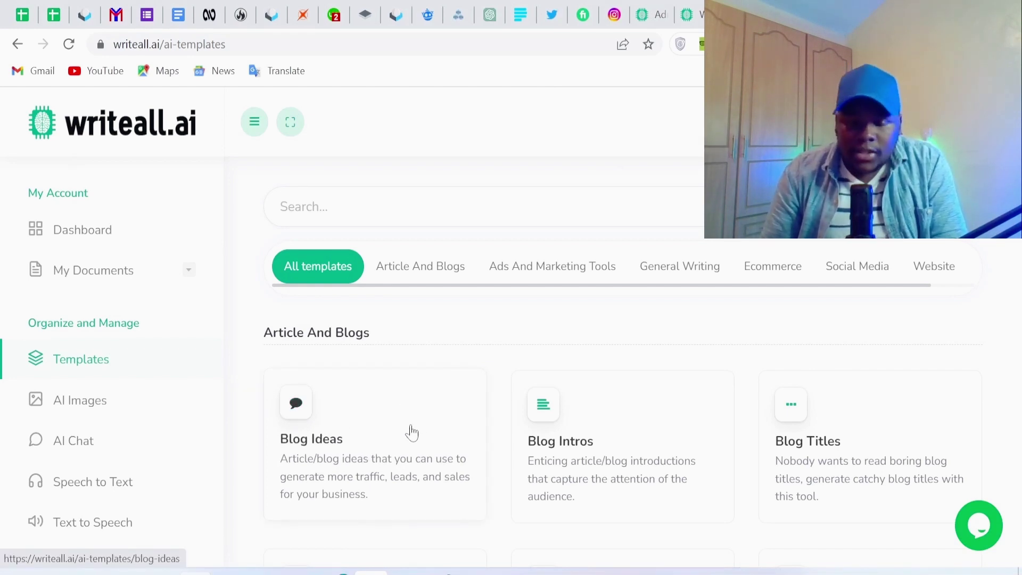
click(378, 424)
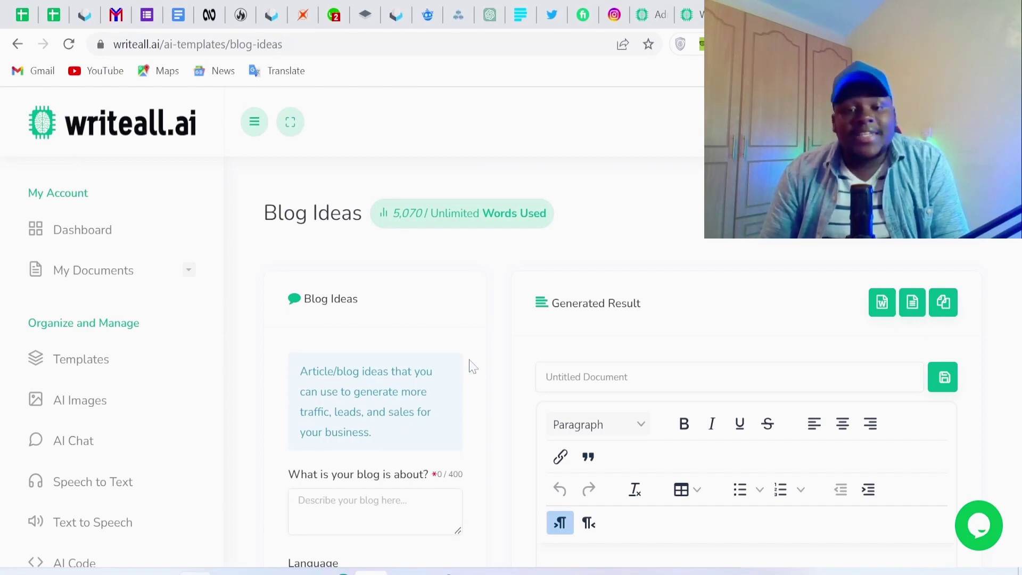
Step: Describe the blog's subject as "My blog is about creating websites"
scroll(452, 357, down, 2)
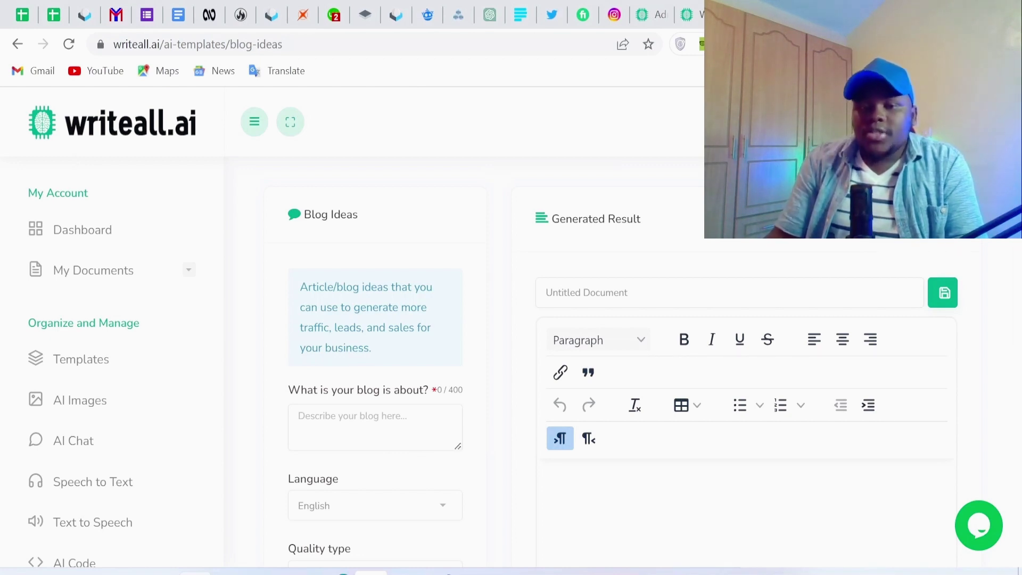
text(My)
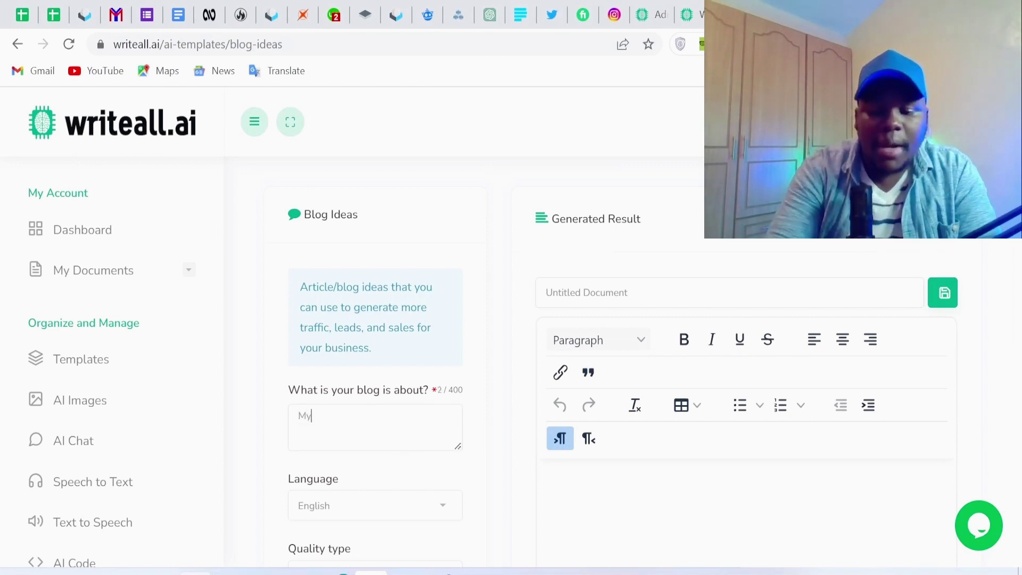
text( blog is about creating a)
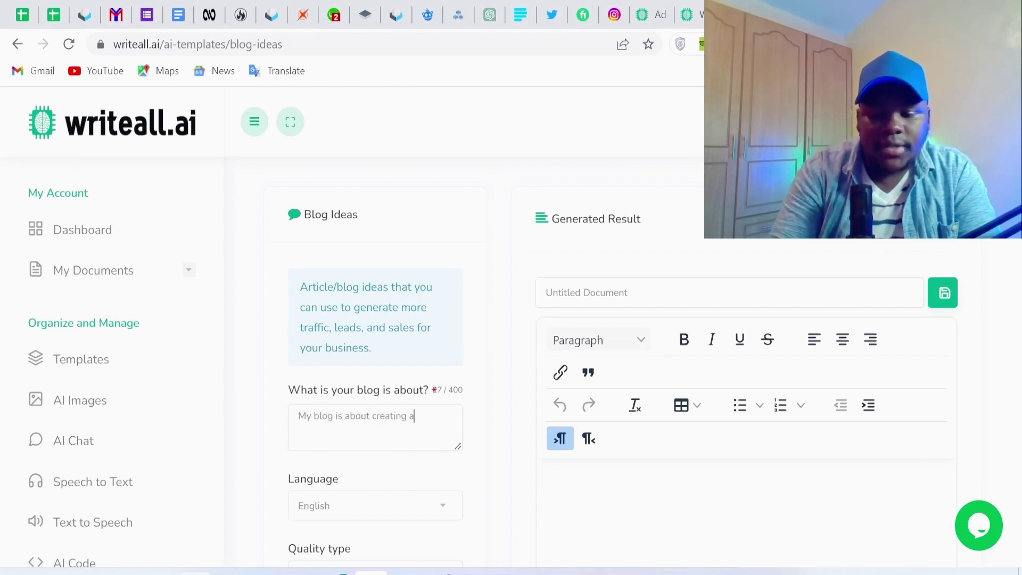
key(BackSpace)
text(websites)
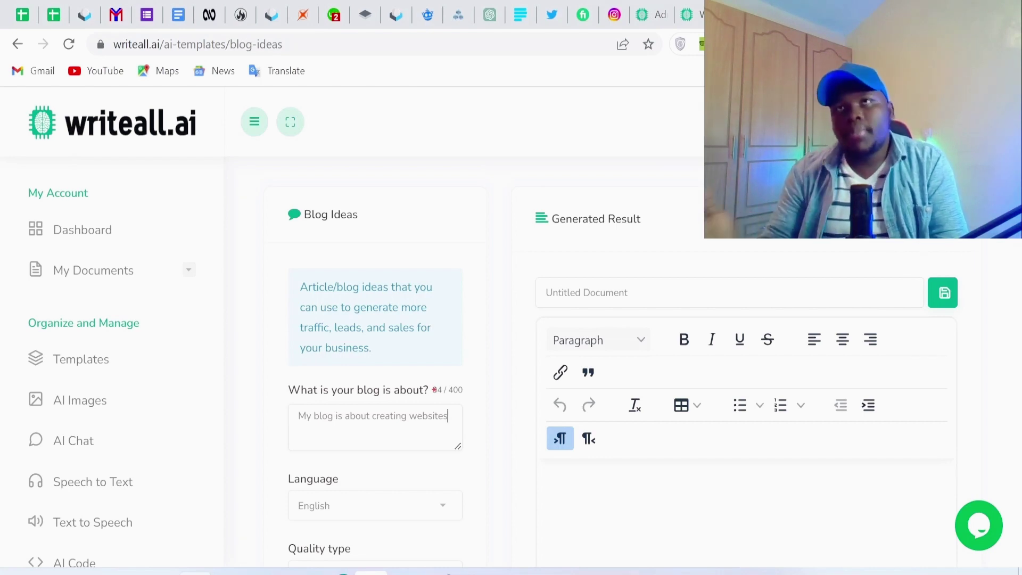
Step: Check the languages offered for the generated blog ideas, leaving English selected
scroll(446, 386, down, 2)
click(364, 431)
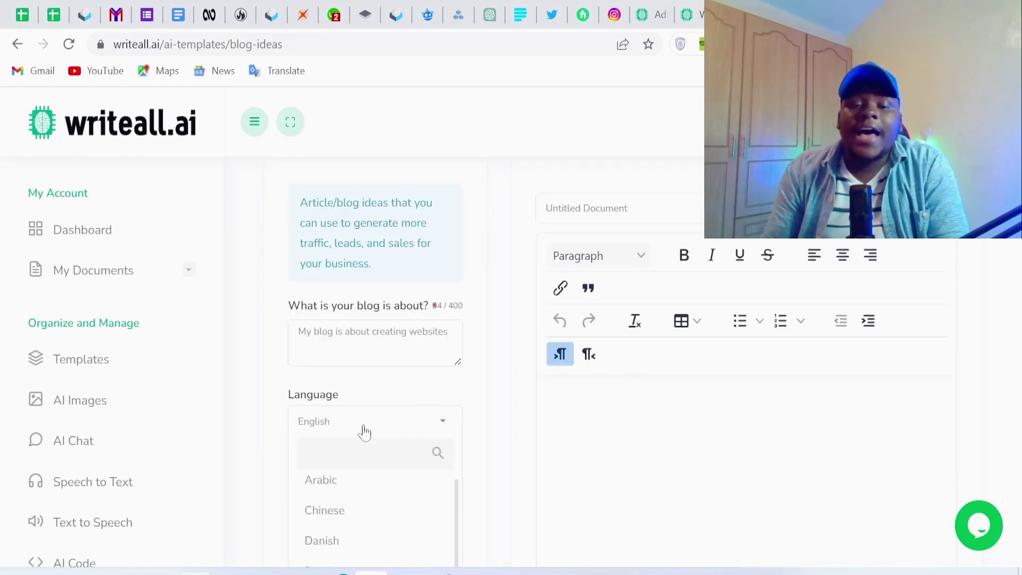
click(290, 395)
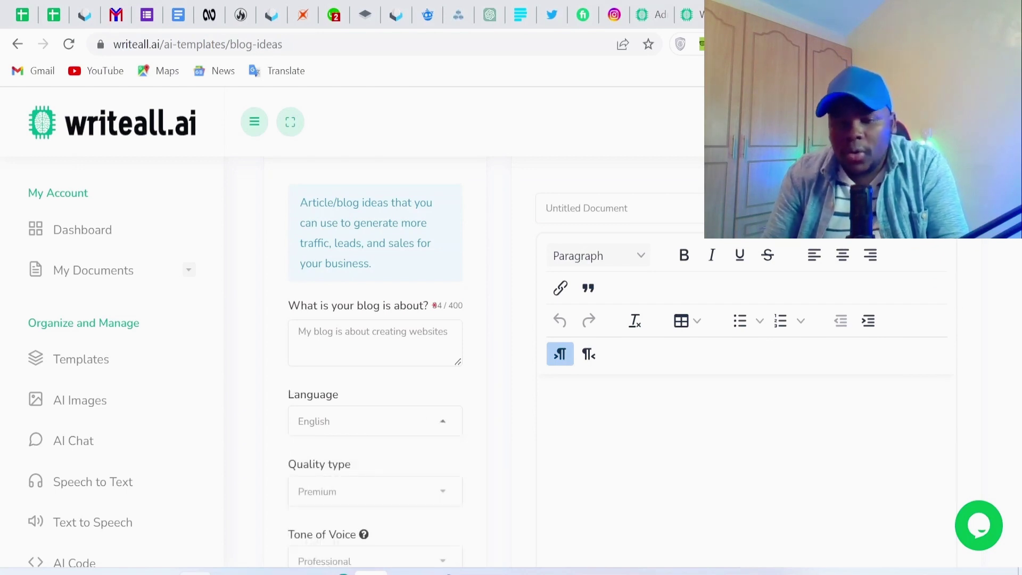
click(325, 428)
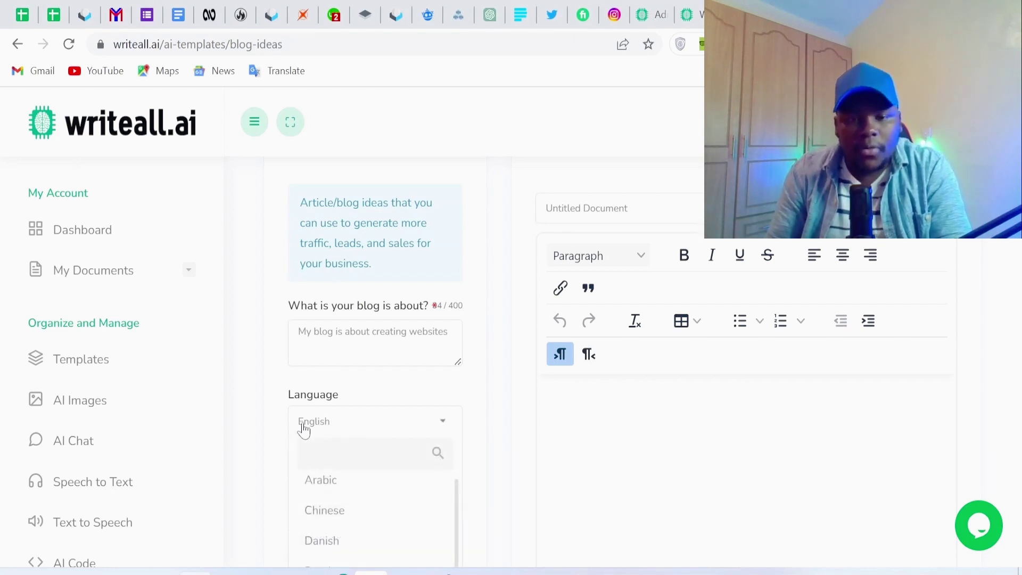
click(270, 426)
scroll(270, 426, down, 3)
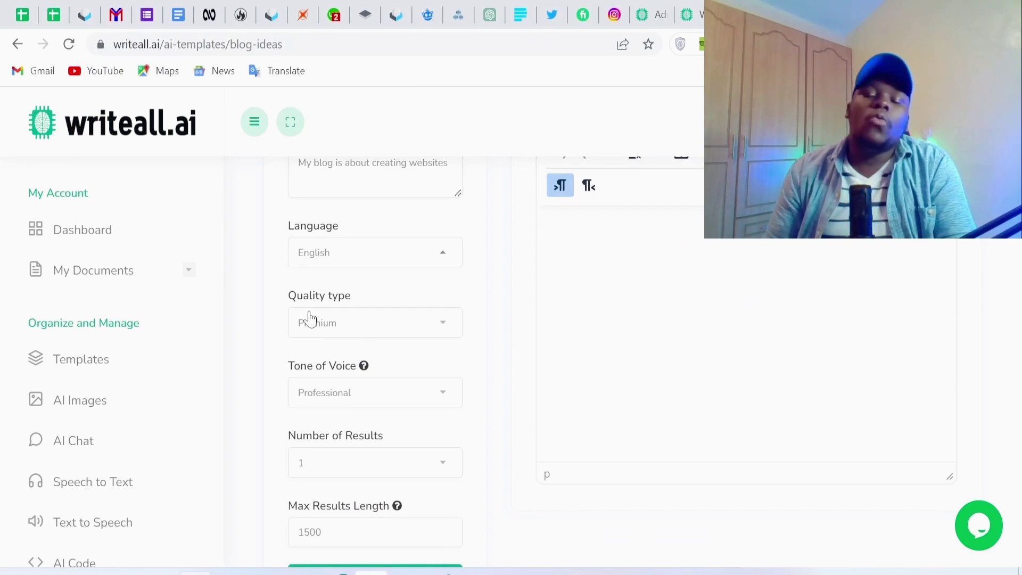
Step: Choose Premium as the quality type for the blog ideas
click(340, 326)
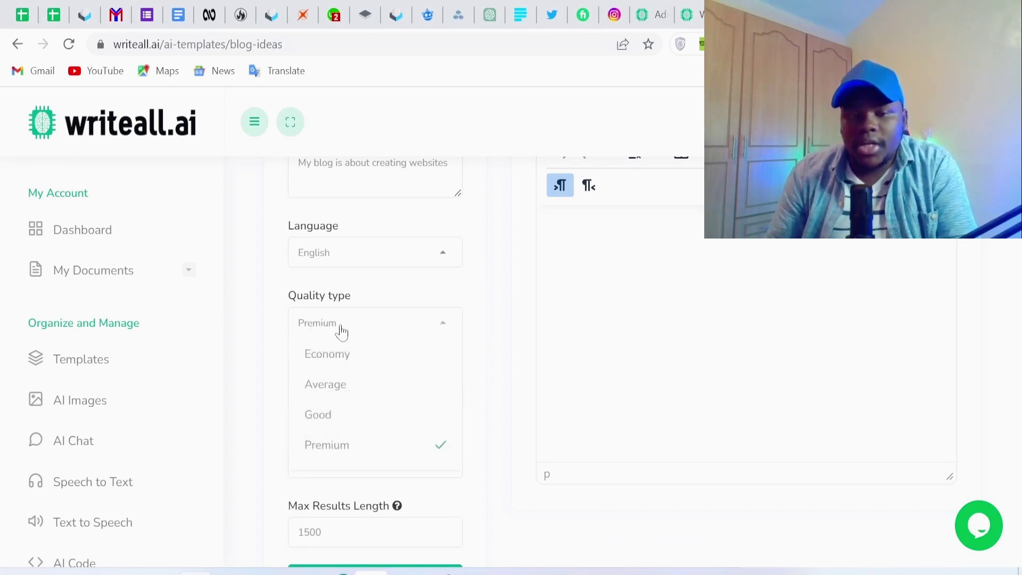
click(338, 455)
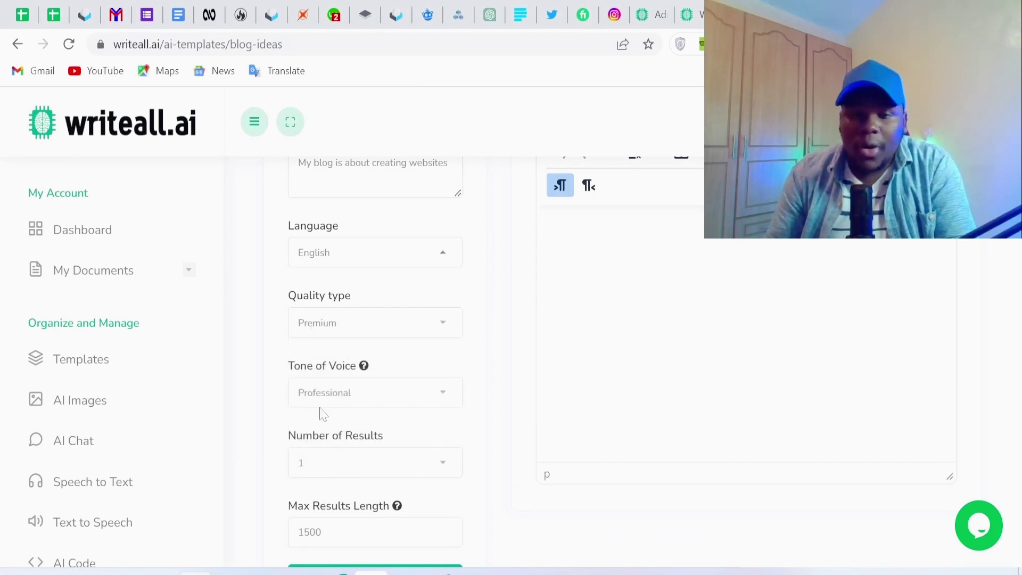
scroll(315, 387, up, 2)
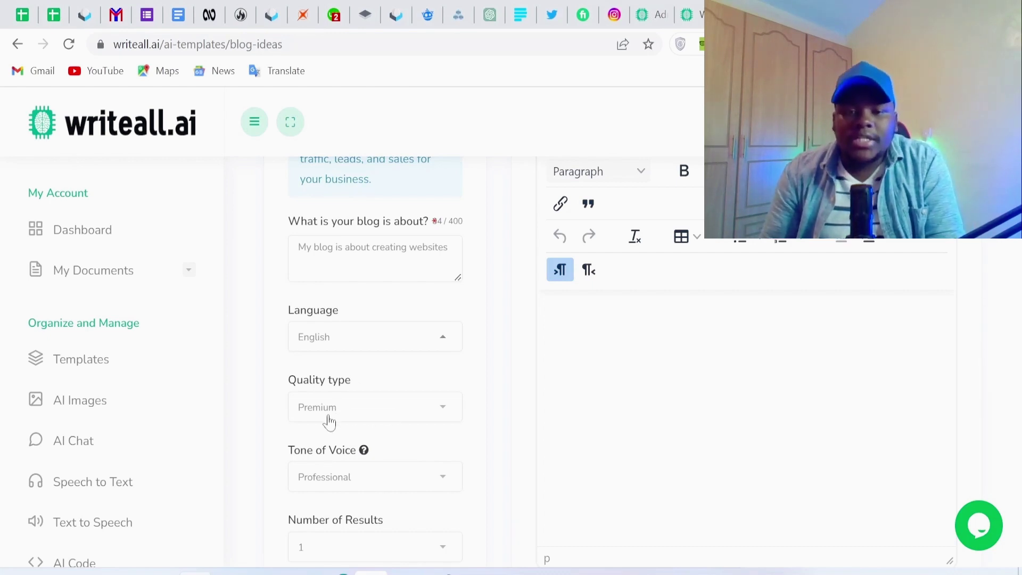
scroll(330, 419, down, 2)
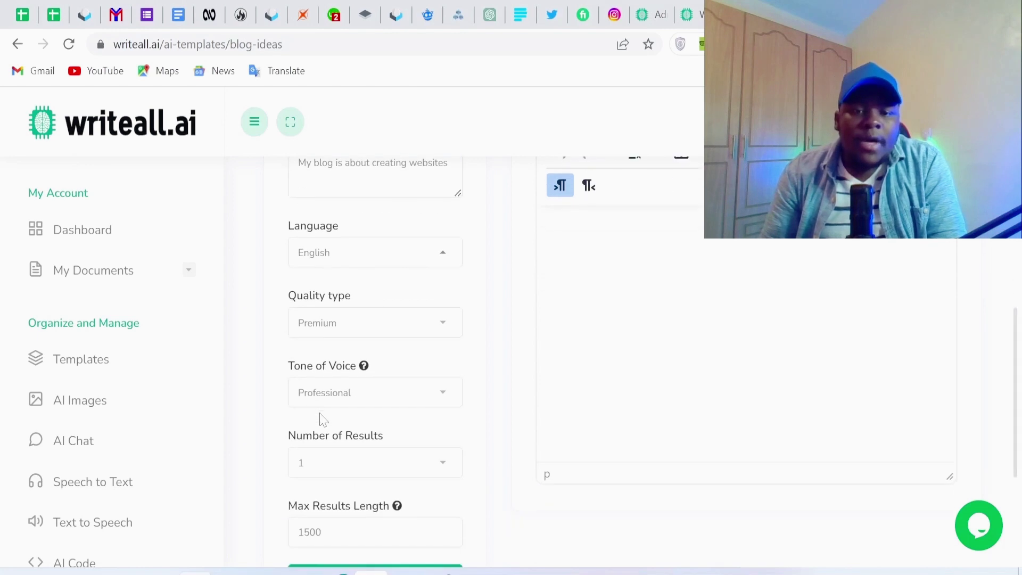
Step: Check the tone of voice options, keeping Professional, and set the number of results to 5
click(341, 393)
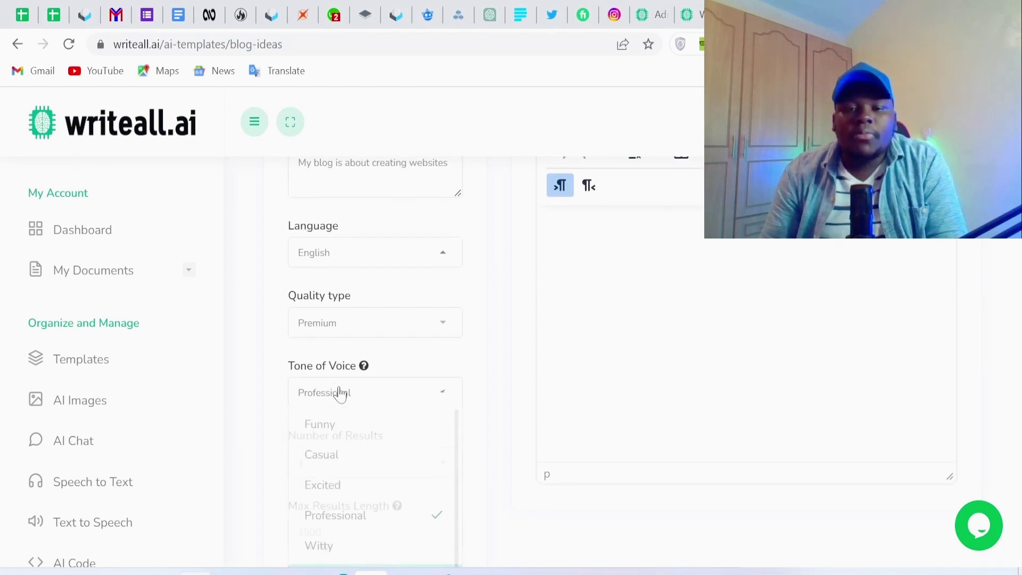
click(278, 424)
click(379, 466)
scroll(367, 458, down, 4)
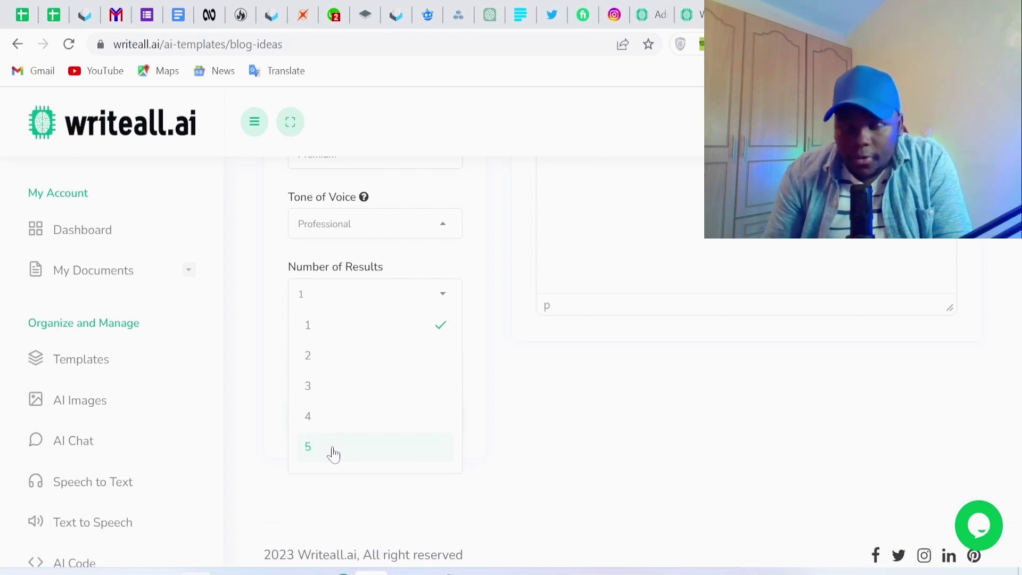
click(333, 452)
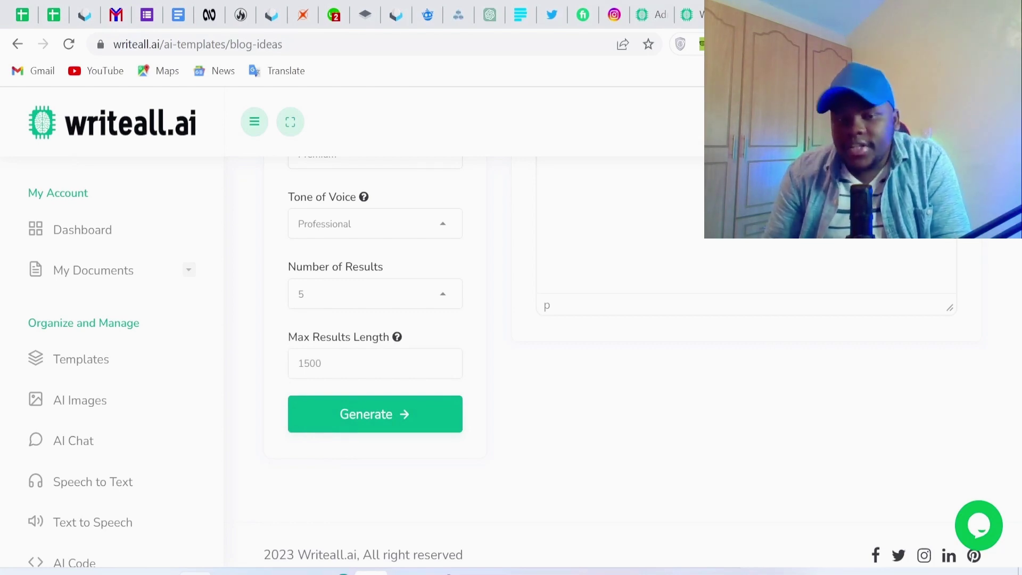
Step: Set the maximum results length to 256
click(321, 363)
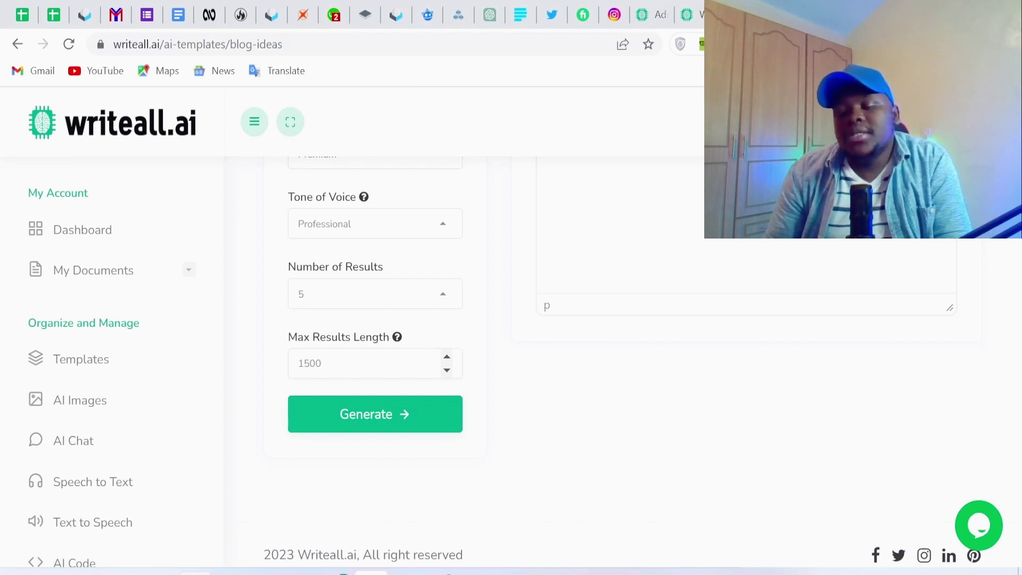
key(BackSpace)
key(BackSpace)
key(BackSpace)
key(BackSpace)
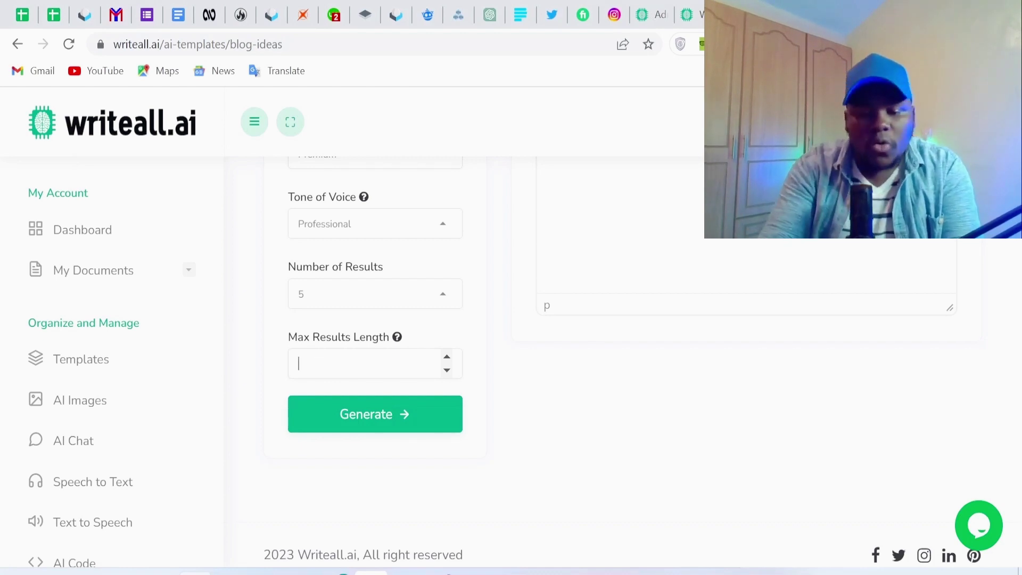
text(256)
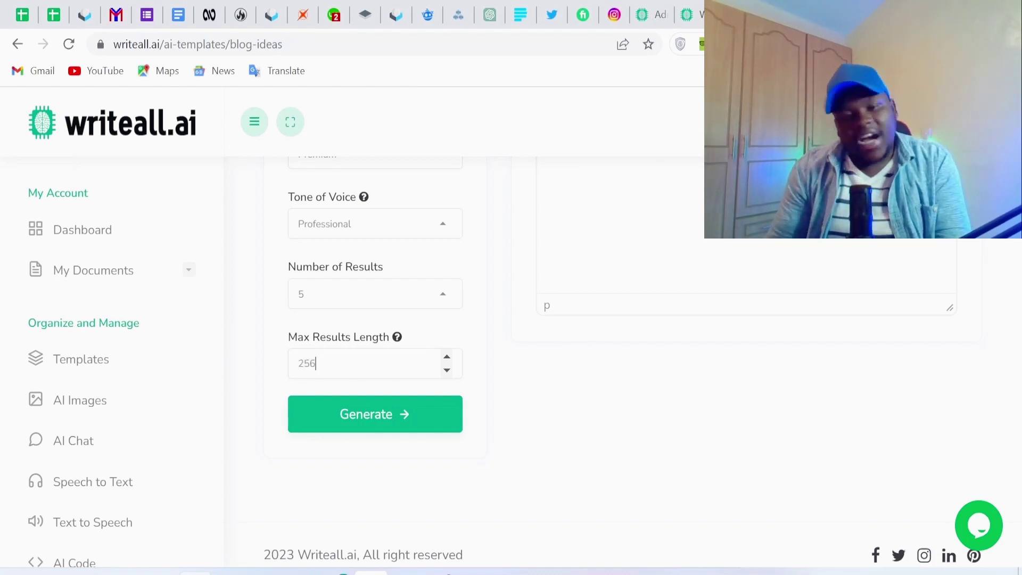
Step: Generate the blog ideas from the completed Blog Ideas form
click(403, 415)
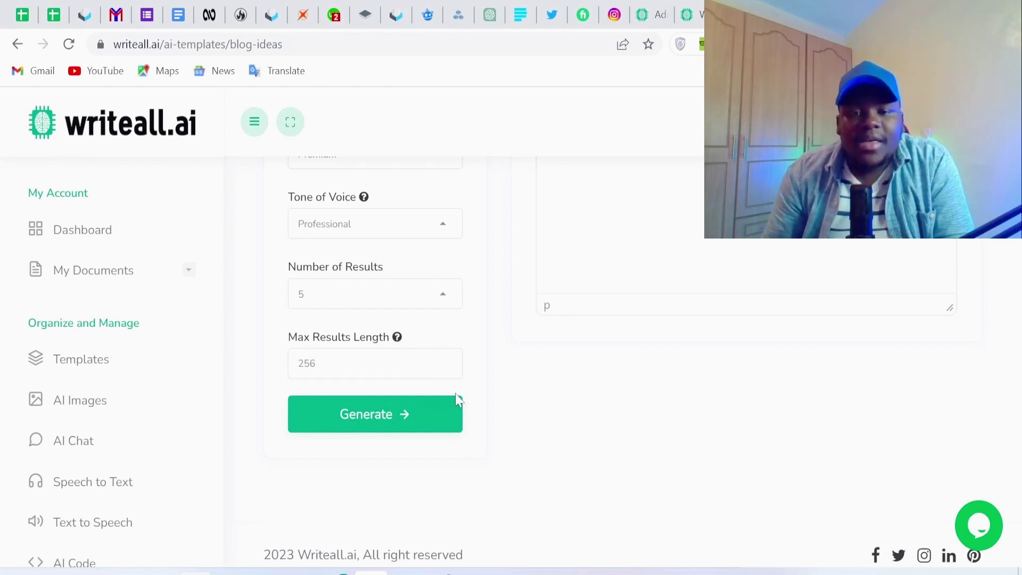
scroll(365, 342, down, 6)
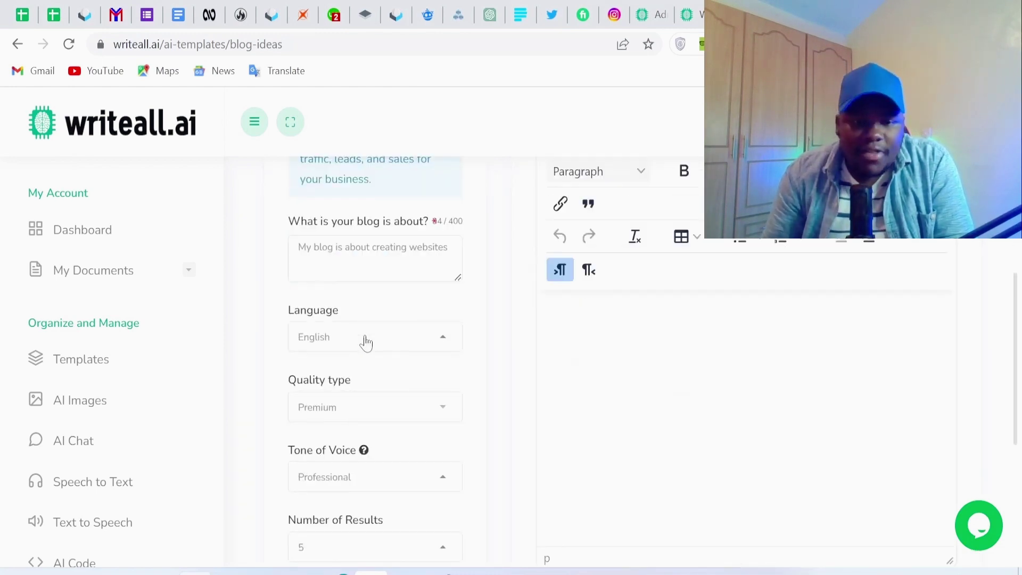
click(375, 505)
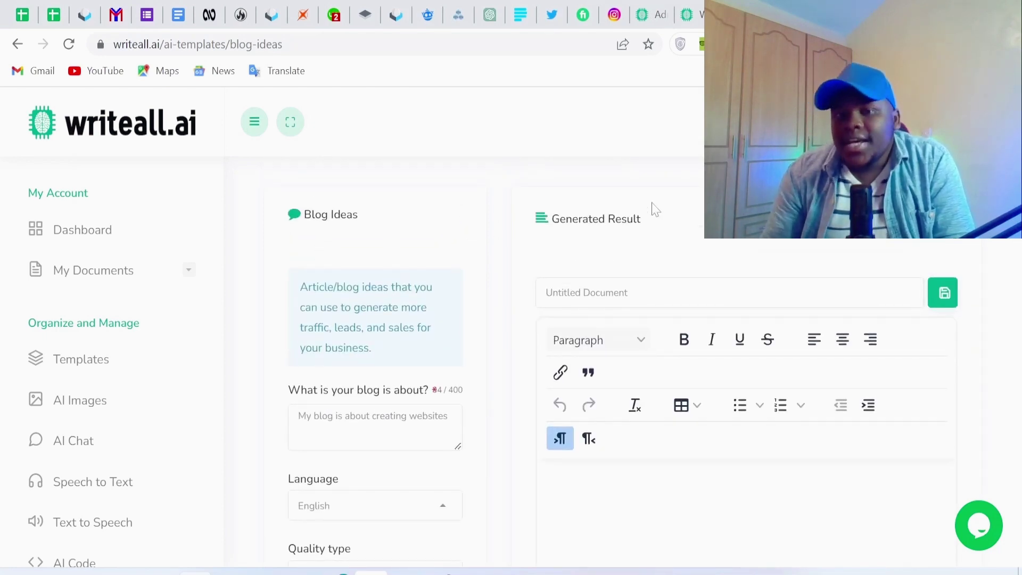
scroll(646, 239, down, 5)
scroll(648, 302, up, 6)
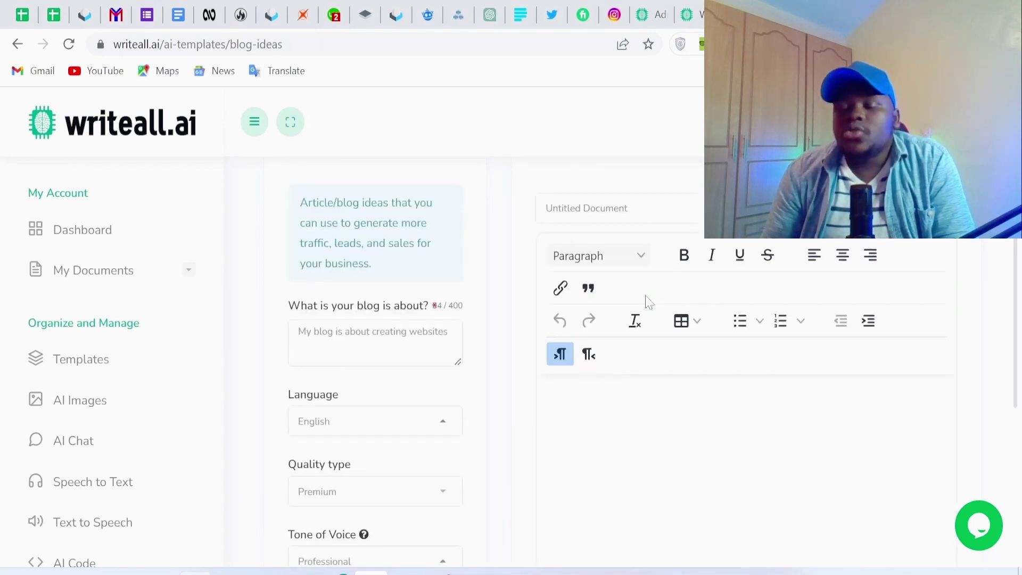
scroll(648, 302, down, 3)
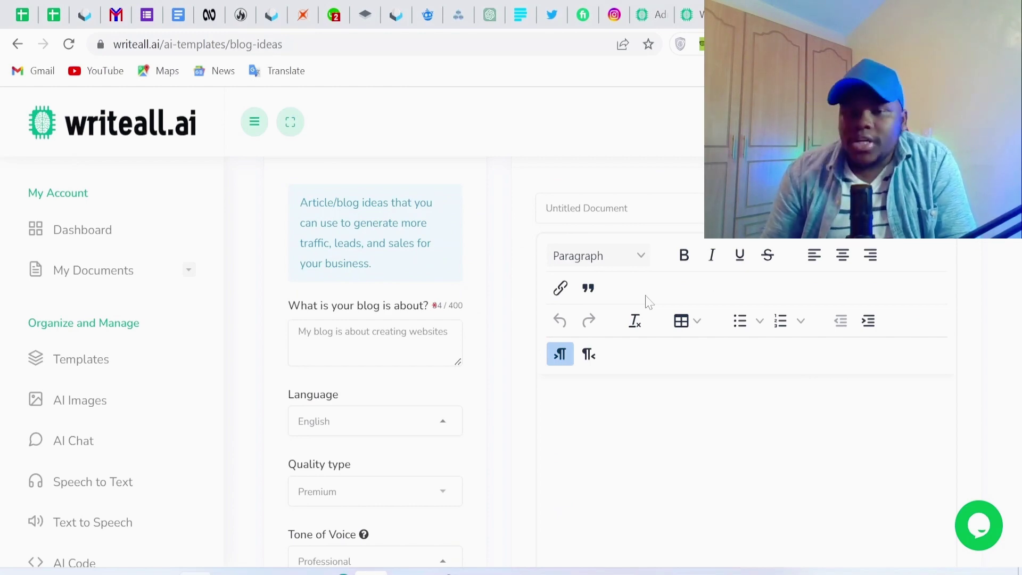
Step: Read through the sets of blog titles in the generated result
scroll(649, 302, down, 10)
scroll(648, 301, up, 5)
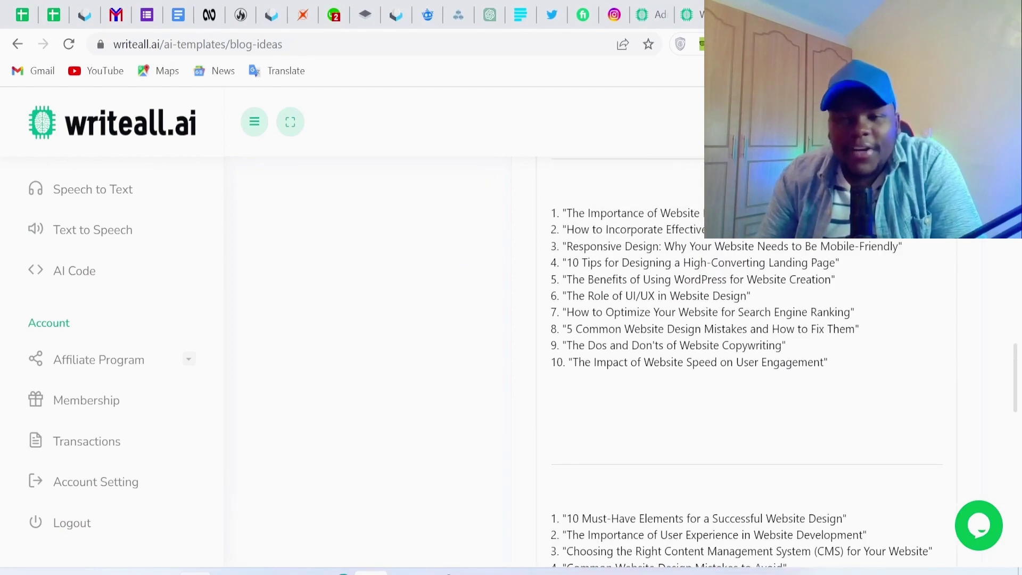
scroll(633, 277, up, 10)
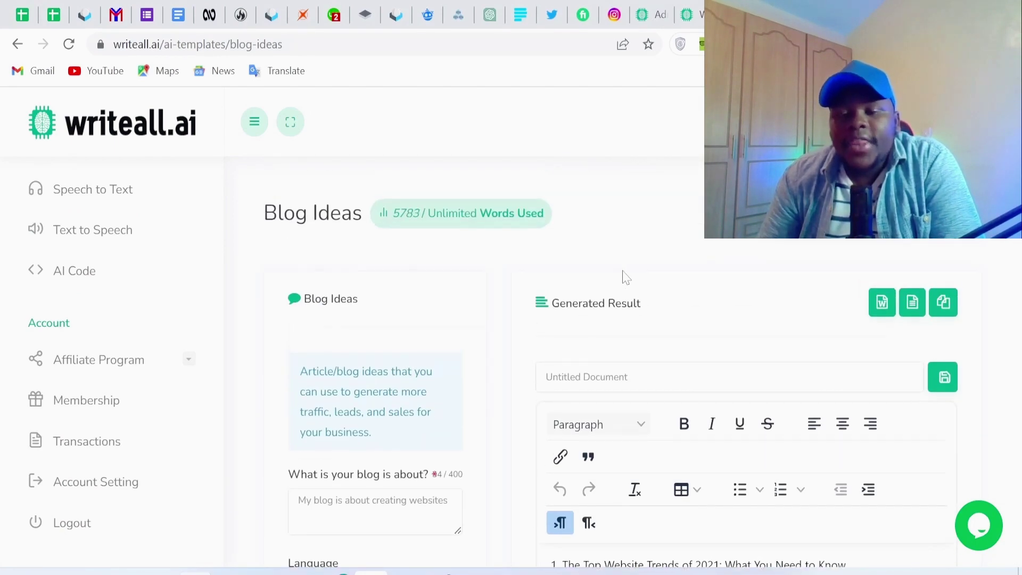
scroll(607, 277, down, 5)
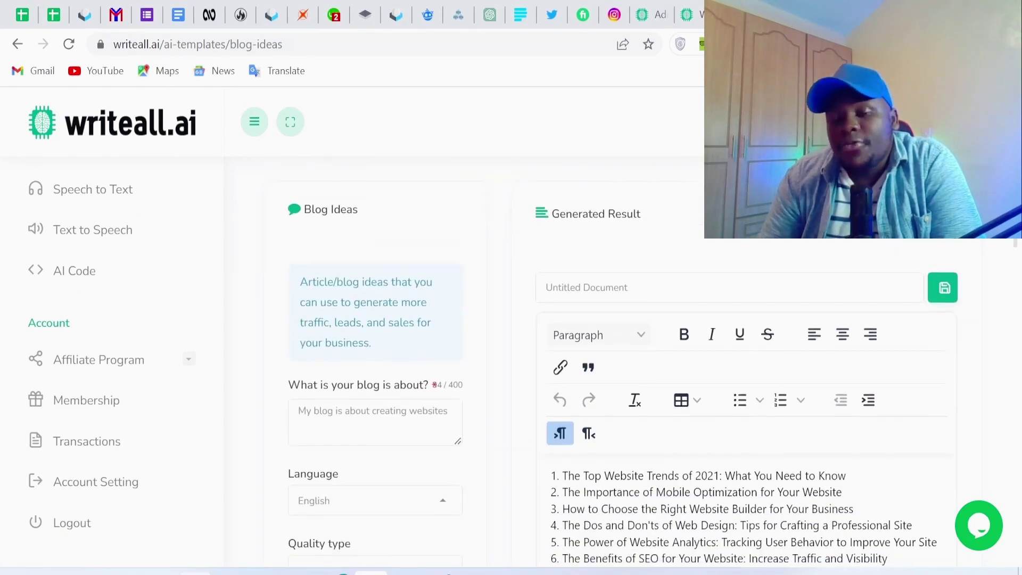
scroll(606, 293, down, 5)
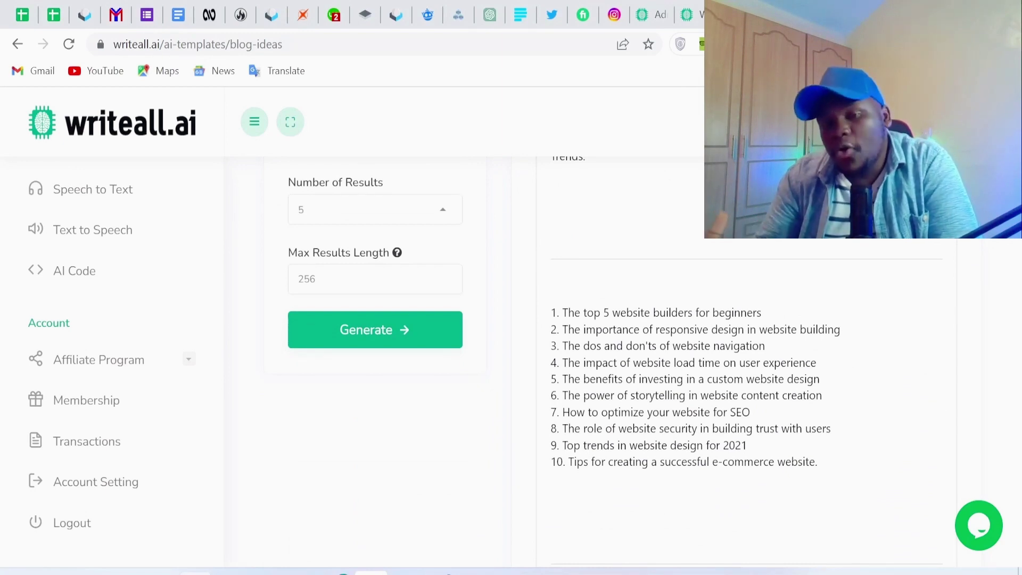
scroll(435, 402, up, 3)
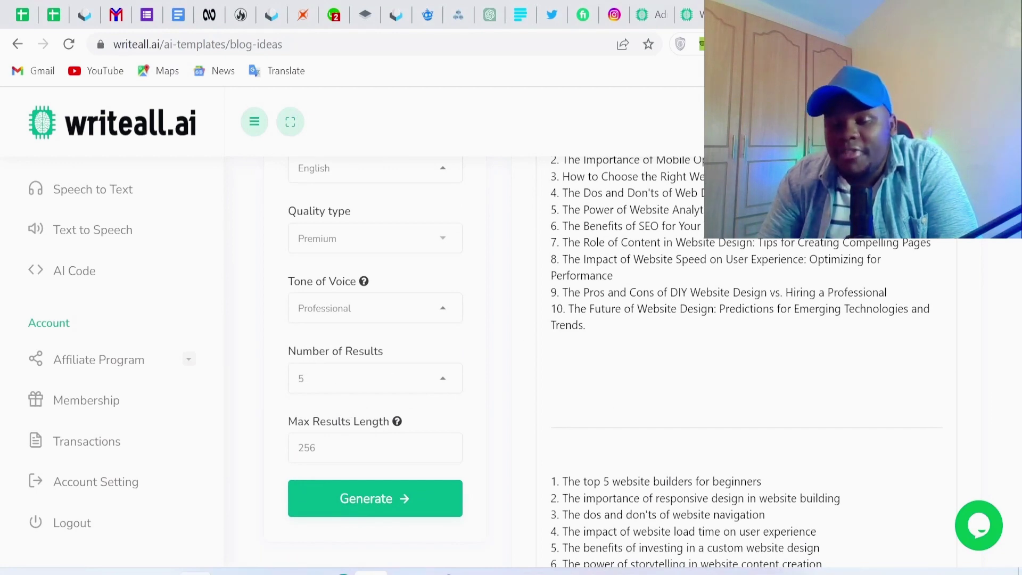
Step: Review the first sets of generated blog titles about creating websites again, comparing the ideas in each numbered list
scroll(652, 363, up, 3)
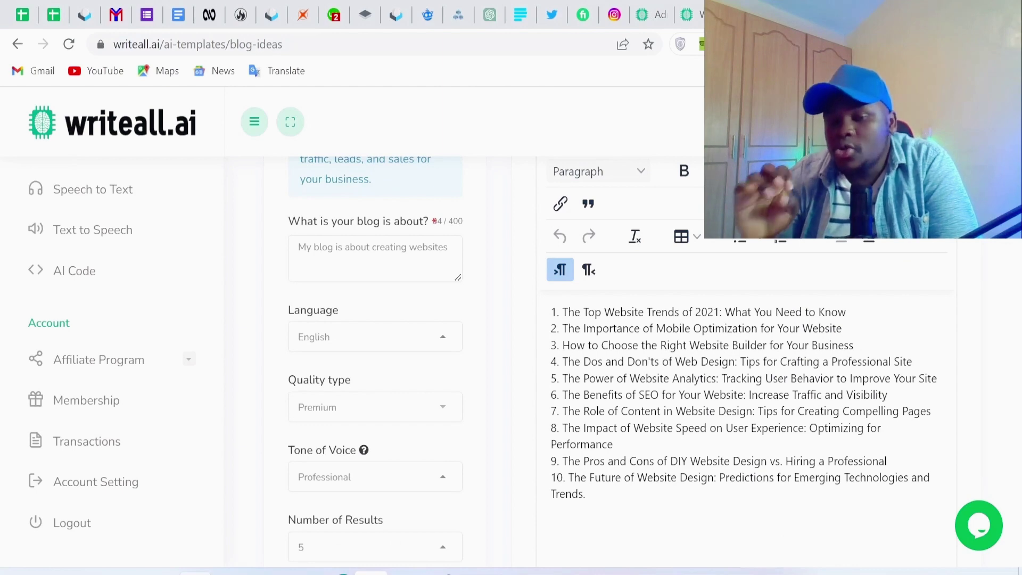
scroll(652, 362, down, 2)
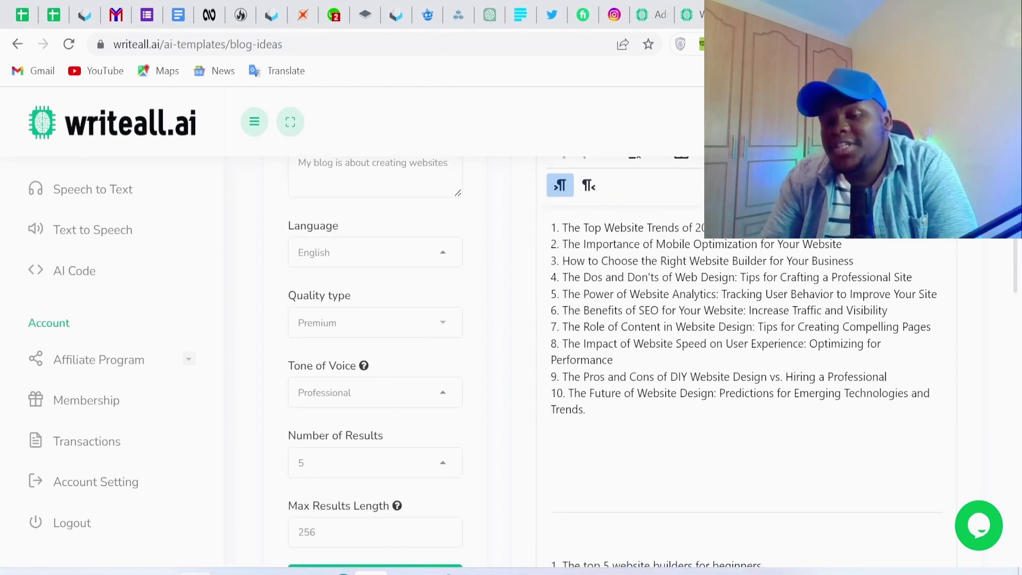
scroll(651, 362, down, 6)
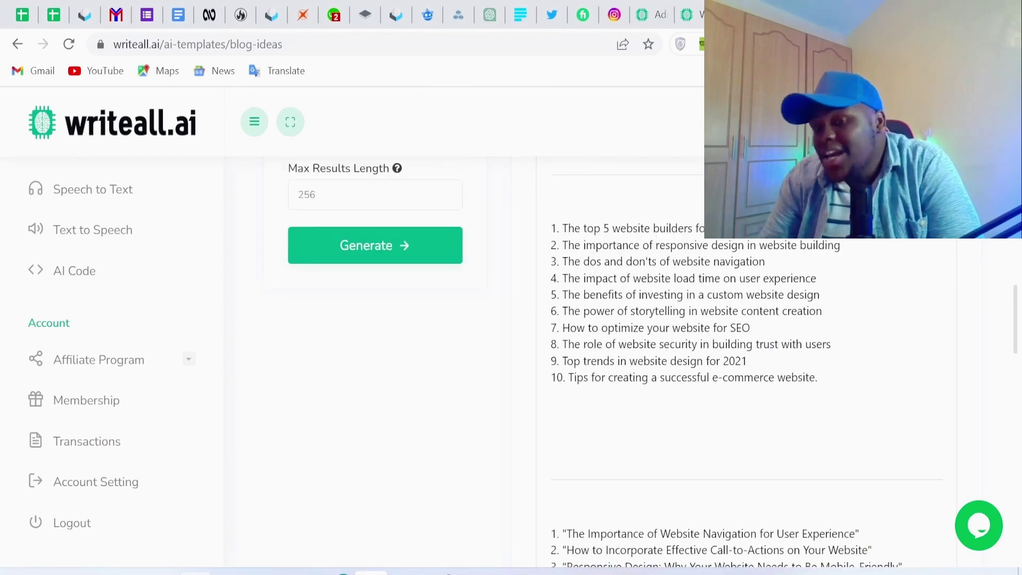
scroll(652, 363, down, 3)
scroll(652, 362, up, 13)
scroll(652, 362, down, 3)
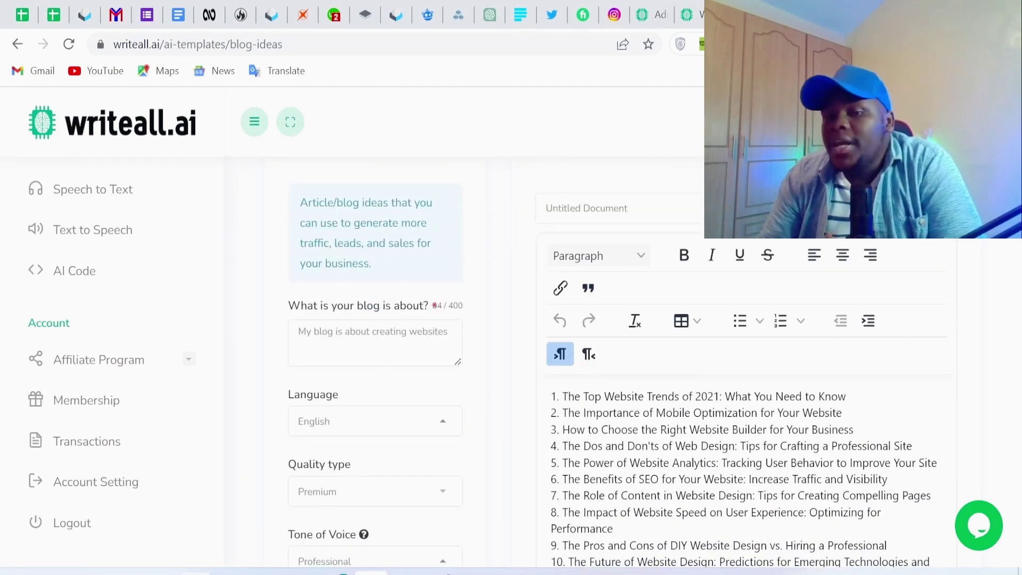
scroll(652, 362, down, 2)
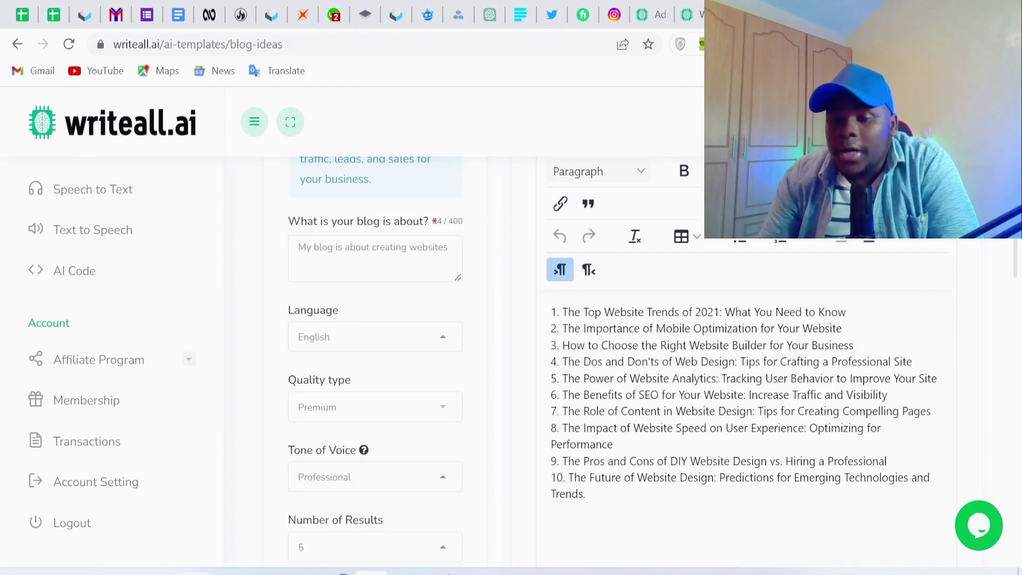
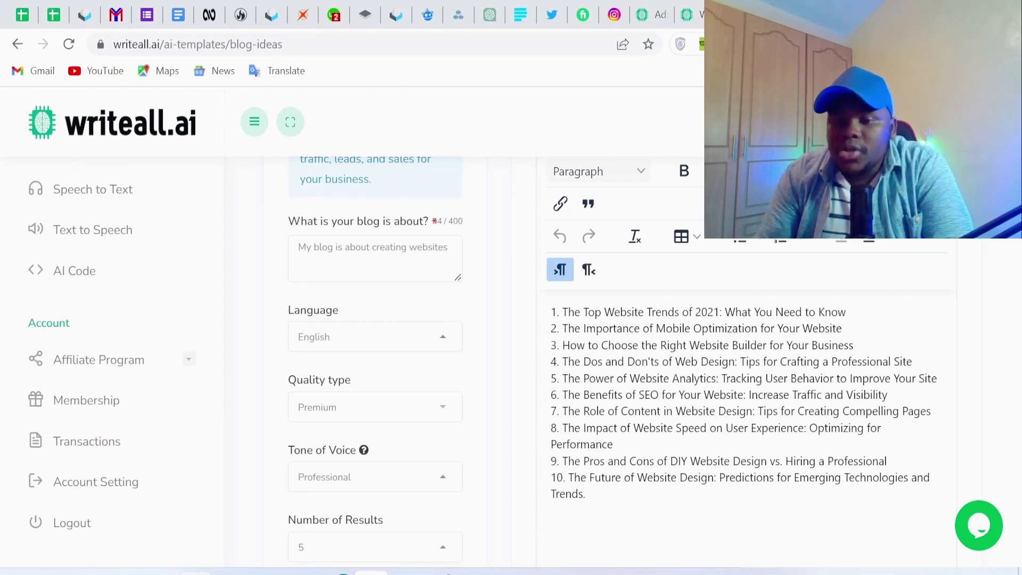
scroll(511, 361, down, 5)
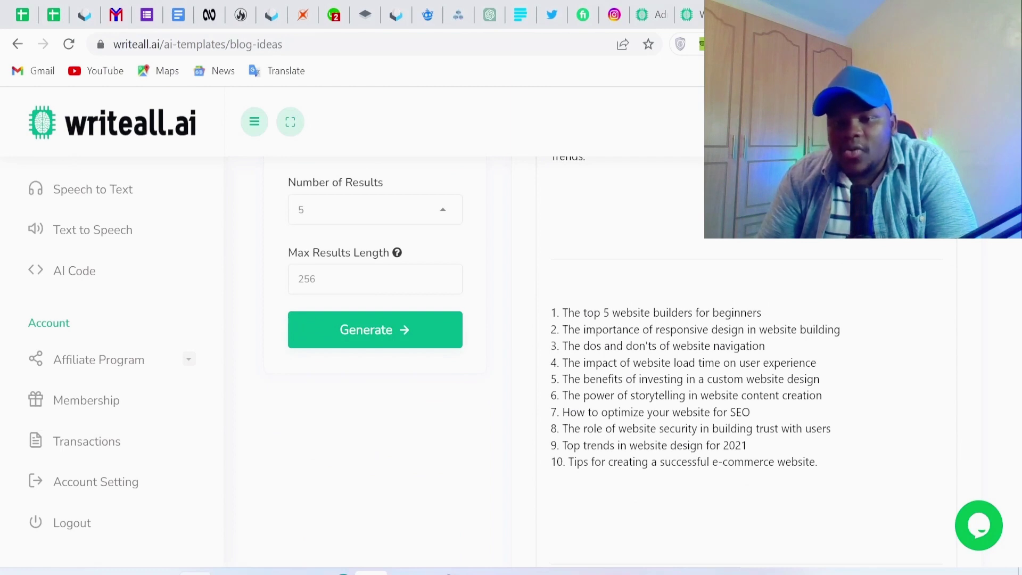